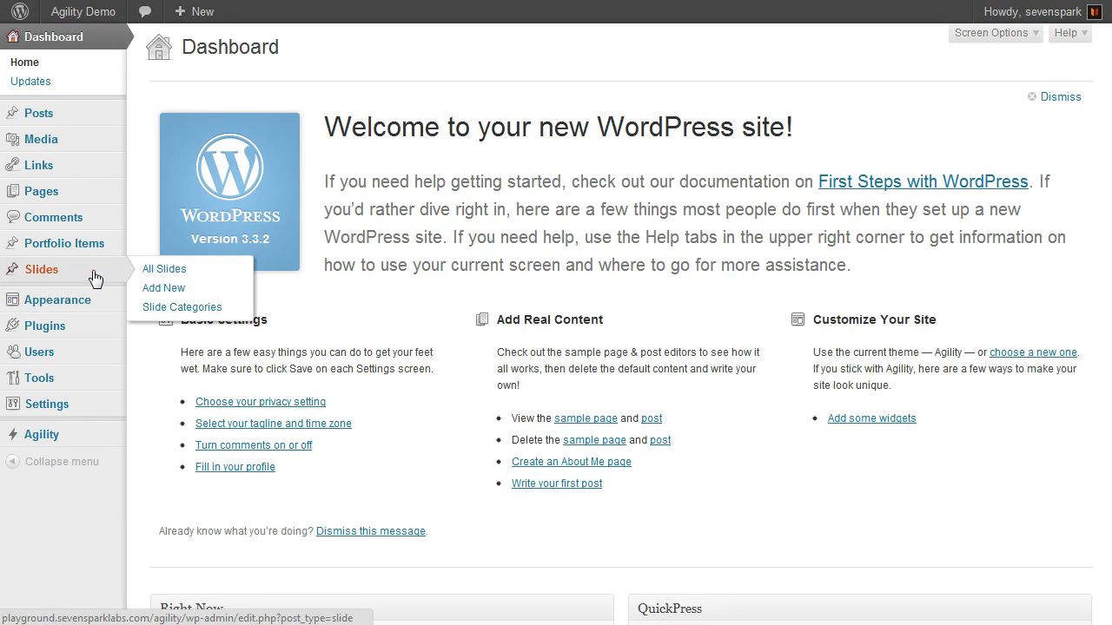
Step: Open a blank Add New Slide editor from the Slides menu
{"action": "left_click", "coordinate": [170, 290]}
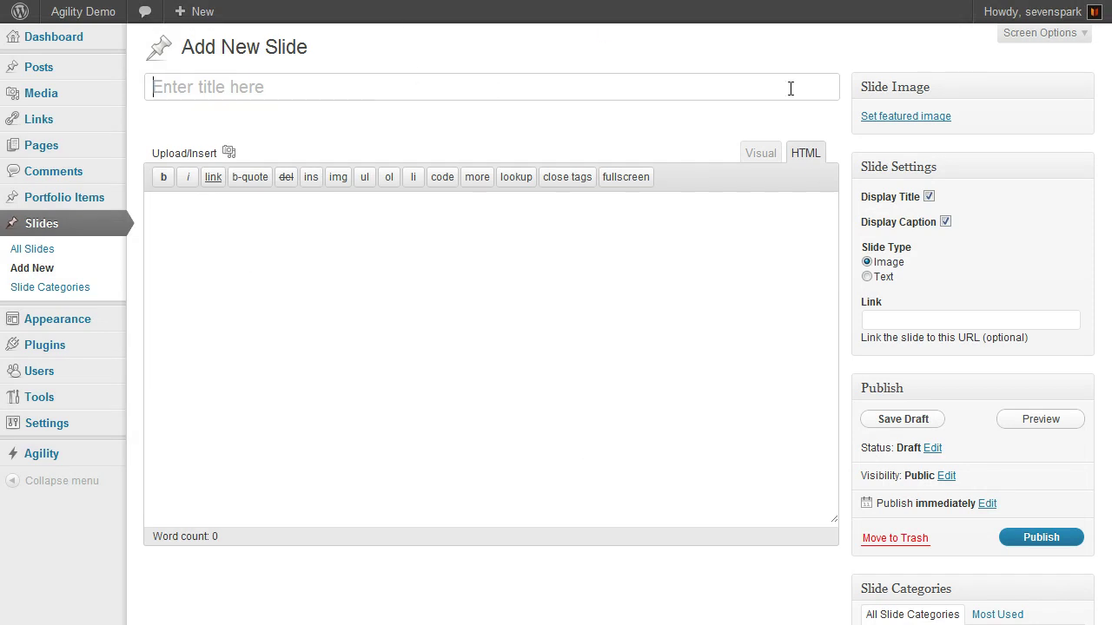
Step: Title the slide 'My Slide' and enter the caption 'This is my caption.'
{"action": "left_click", "coordinate": [204, 84]}
{"action": "type", "text": "My S"}
{"action": "type", "text": "lide"}
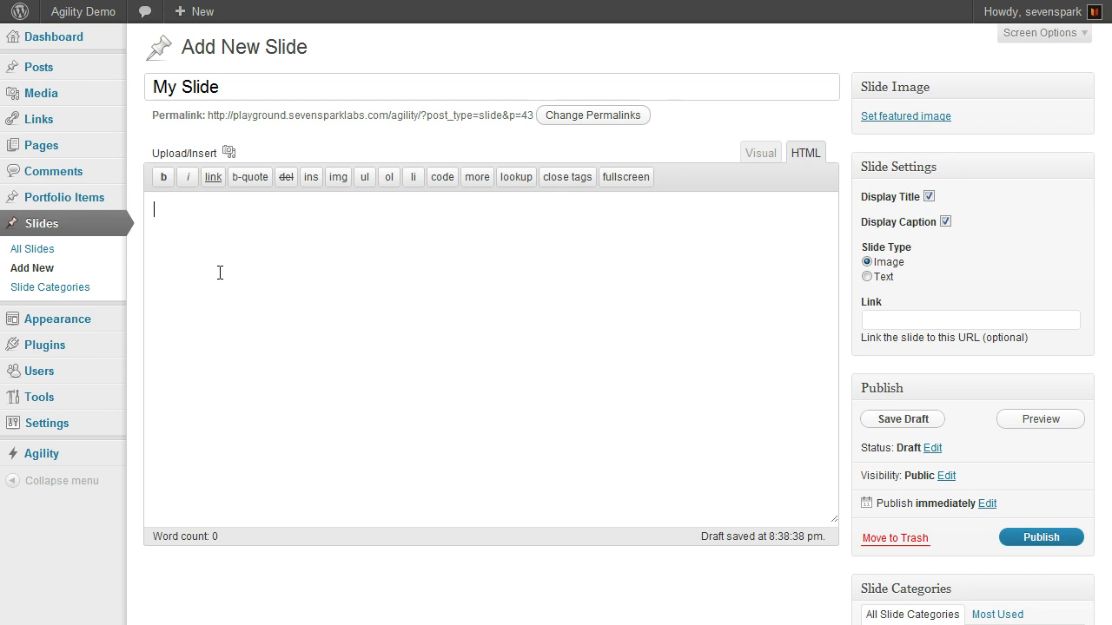
{"action": "type", "text": "Thi"}
{"action": "type", "text": "pa"}
{"action": "type", "text": "ption."}
{"action": "left_click", "coordinate": [928, 197]}
{"action": "key", "text": "alt+Tab"}
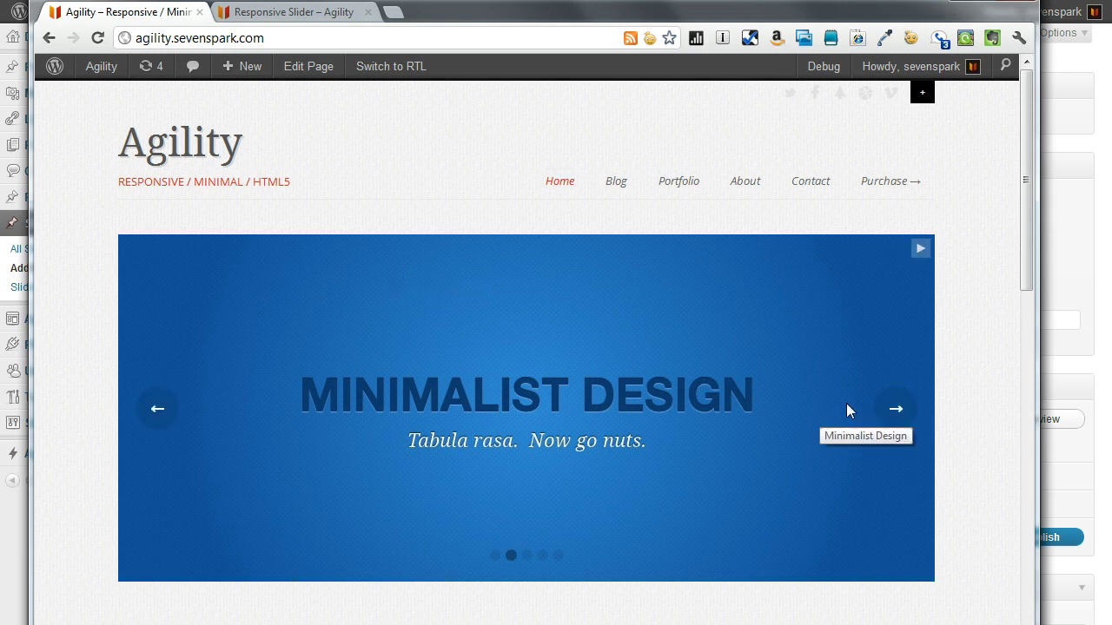
{"action": "left_click", "coordinate": [895, 412]}
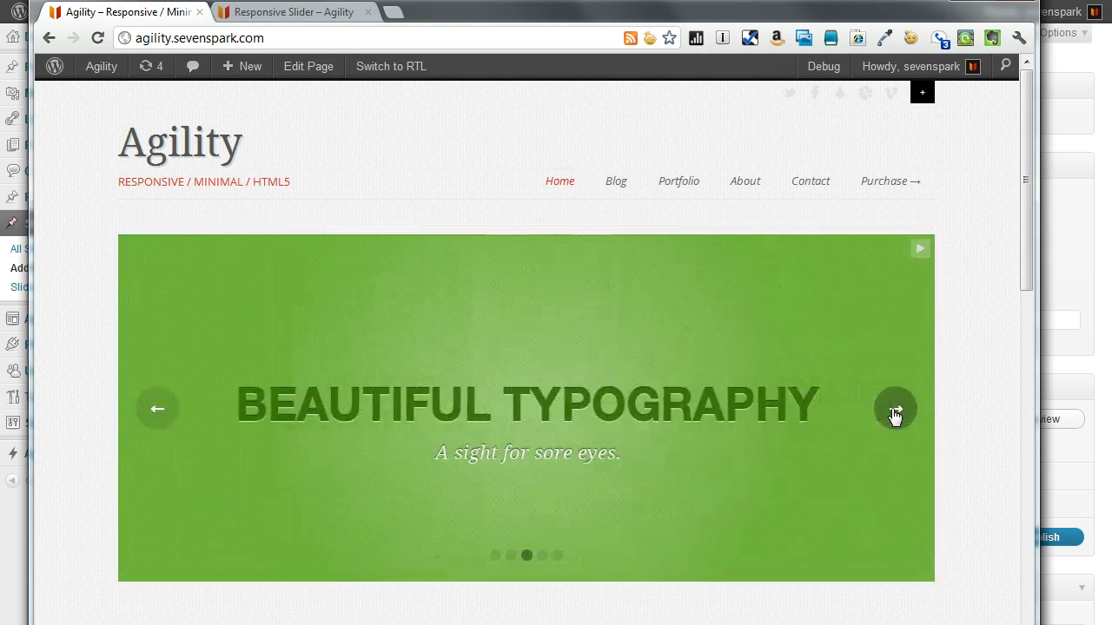
{"action": "left_click", "coordinate": [895, 413]}
{"action": "left_click", "coordinate": [895, 413]}
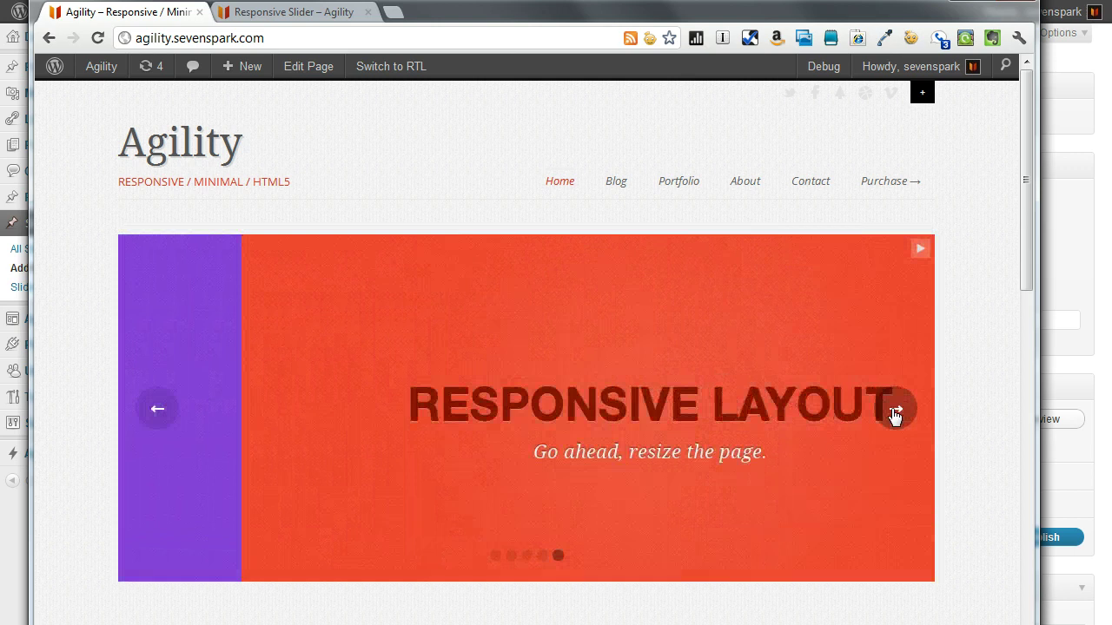
{"action": "left_click", "coordinate": [894, 413]}
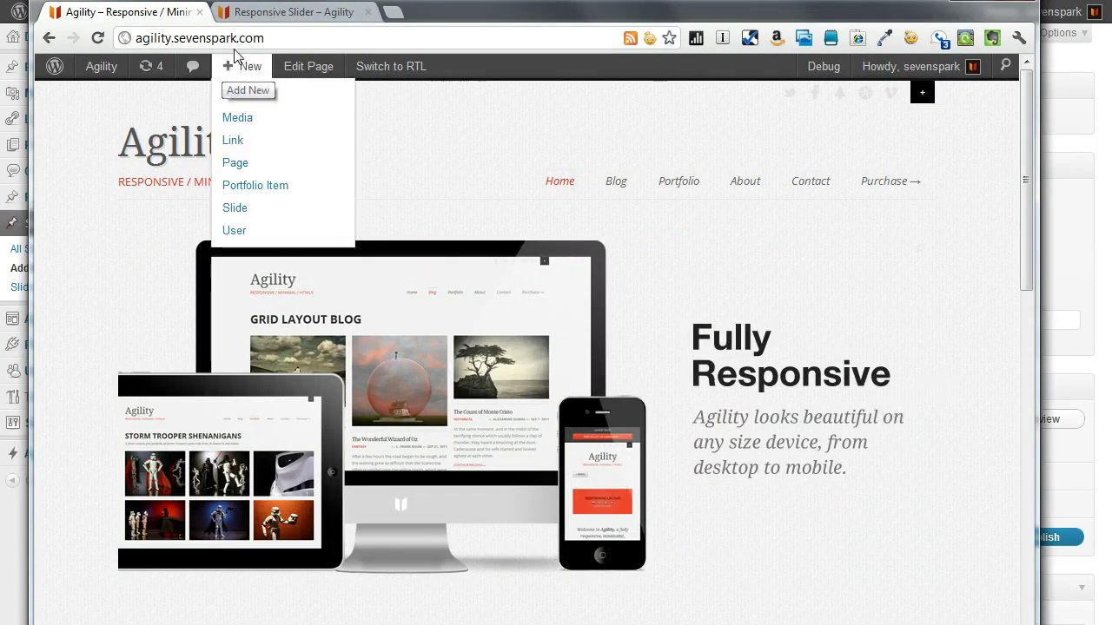
{"action": "key", "text": "alt+Tab"}
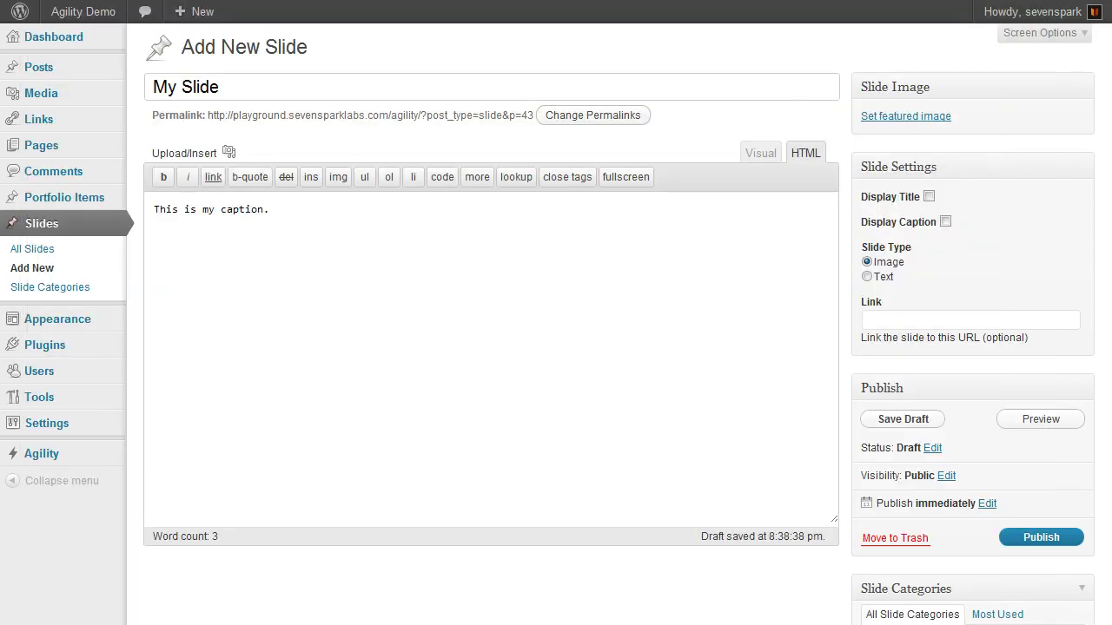
{"action": "left_click", "coordinate": [929, 196]}
Step: Compare the Agility demo's Responsive Slider page with the home page slider
{"action": "key", "text": "alt+Tab"}
{"action": "left_click", "coordinate": [252, 12]}
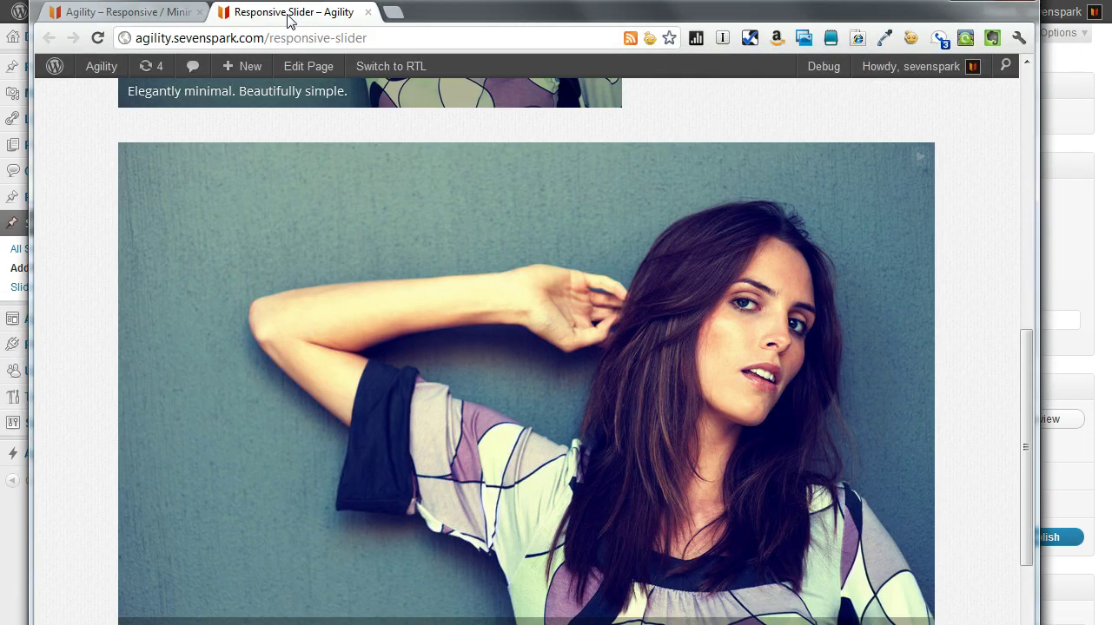
{"action": "scroll", "coordinate": [327, 421], "scroll_direction": "up", "scroll_amount": 3}
{"action": "scroll", "coordinate": [330, 526], "scroll_direction": "down", "scroll_amount": 4}
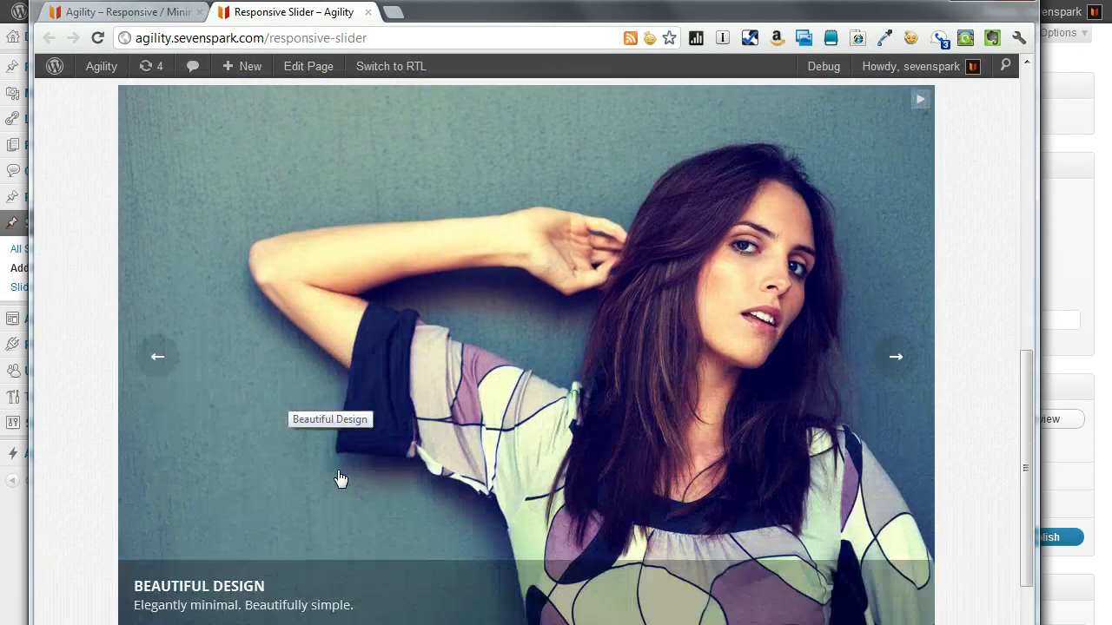
{"action": "scroll", "coordinate": [341, 456], "scroll_direction": "up", "scroll_amount": 1}
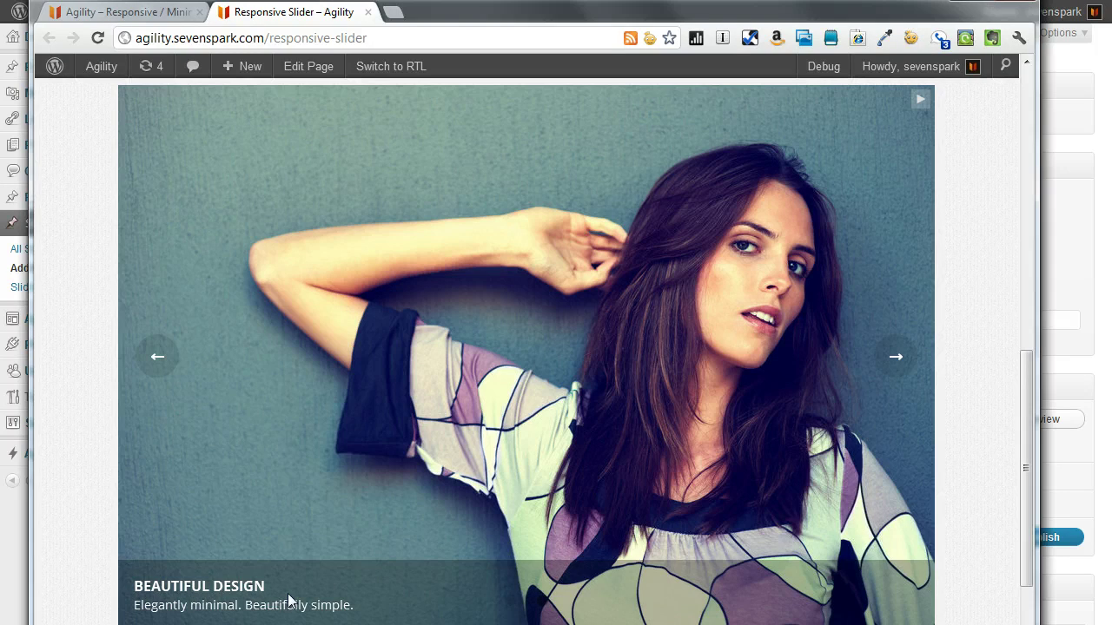
{"action": "left_click", "coordinate": [139, 13]}
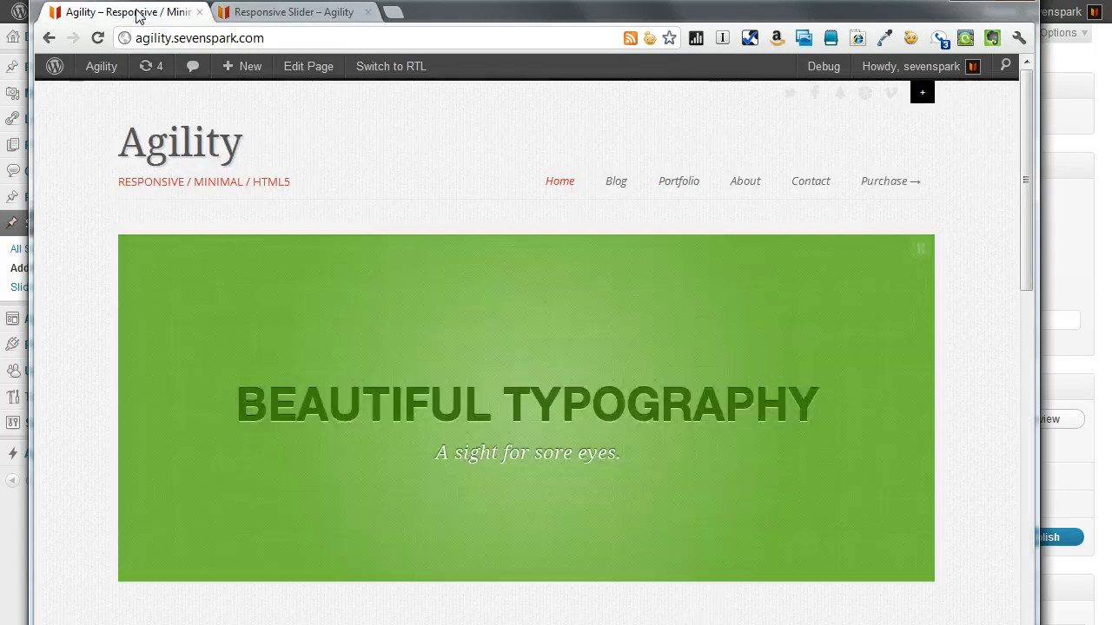
{"action": "left_click", "coordinate": [245, 16]}
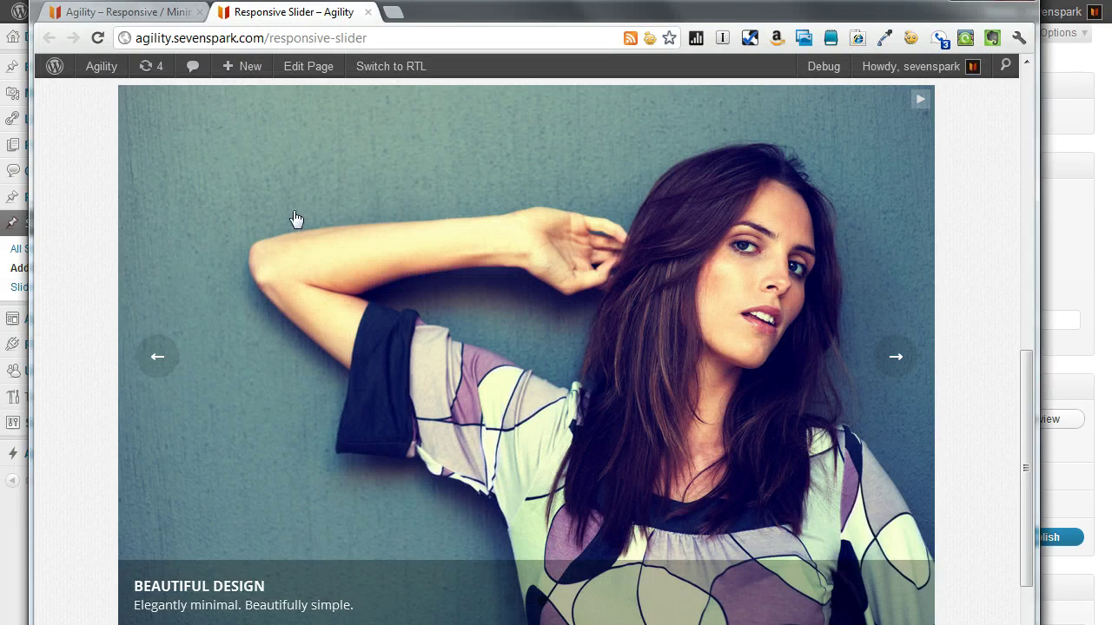
{"action": "key", "text": "alt+Tab"}
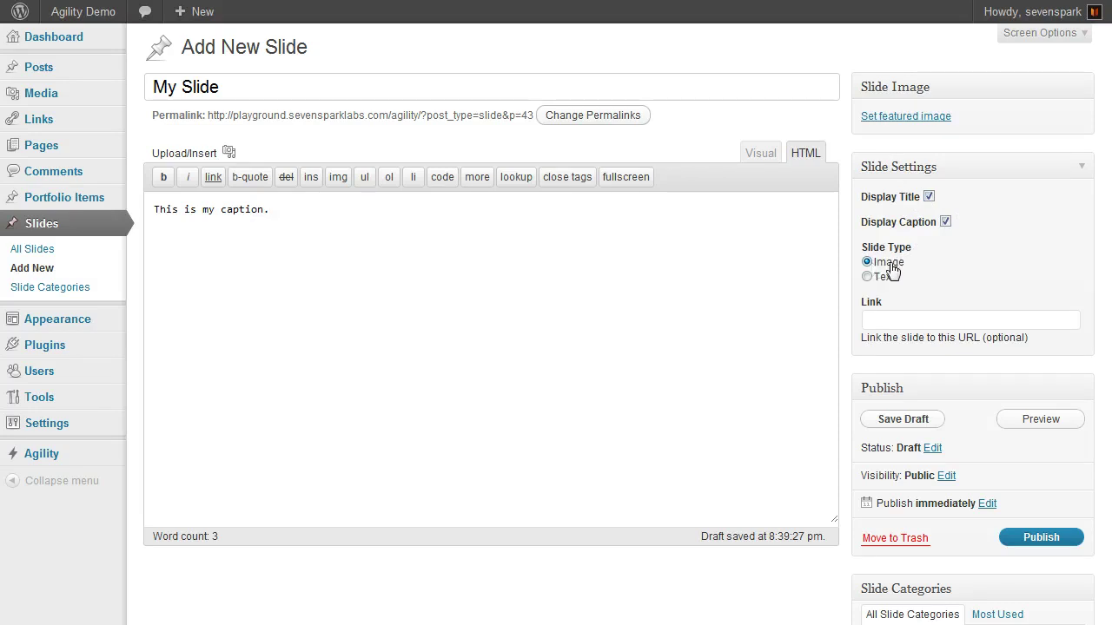
{"action": "left_click", "coordinate": [883, 277]}
{"action": "left_click", "coordinate": [894, 263]}
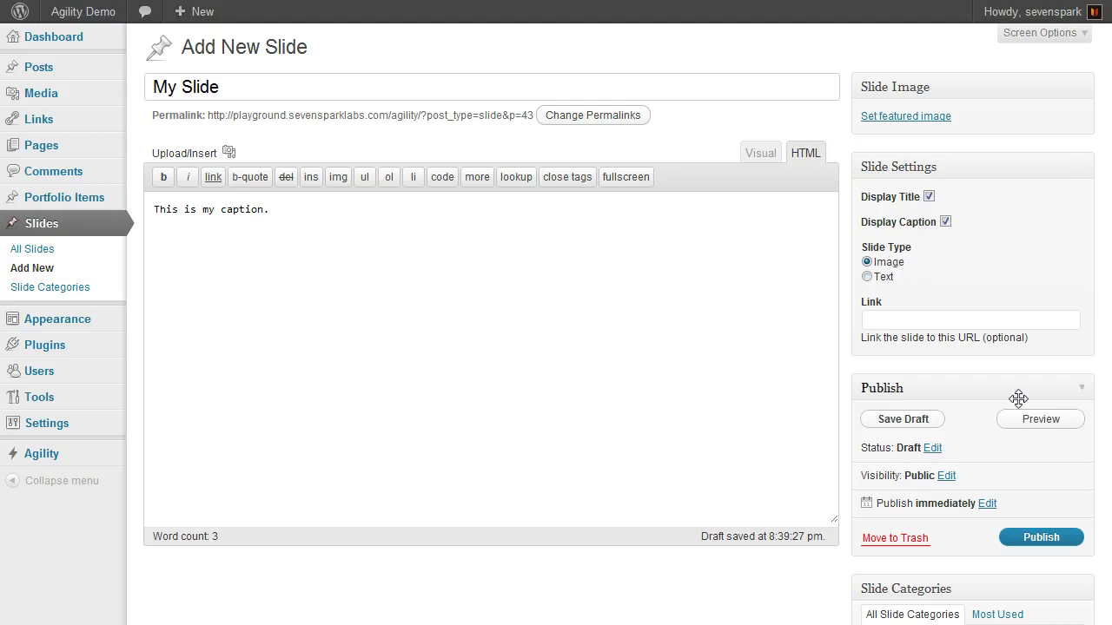
{"action": "left_click", "coordinate": [921, 327]}
{"action": "type", "text": "http://"}
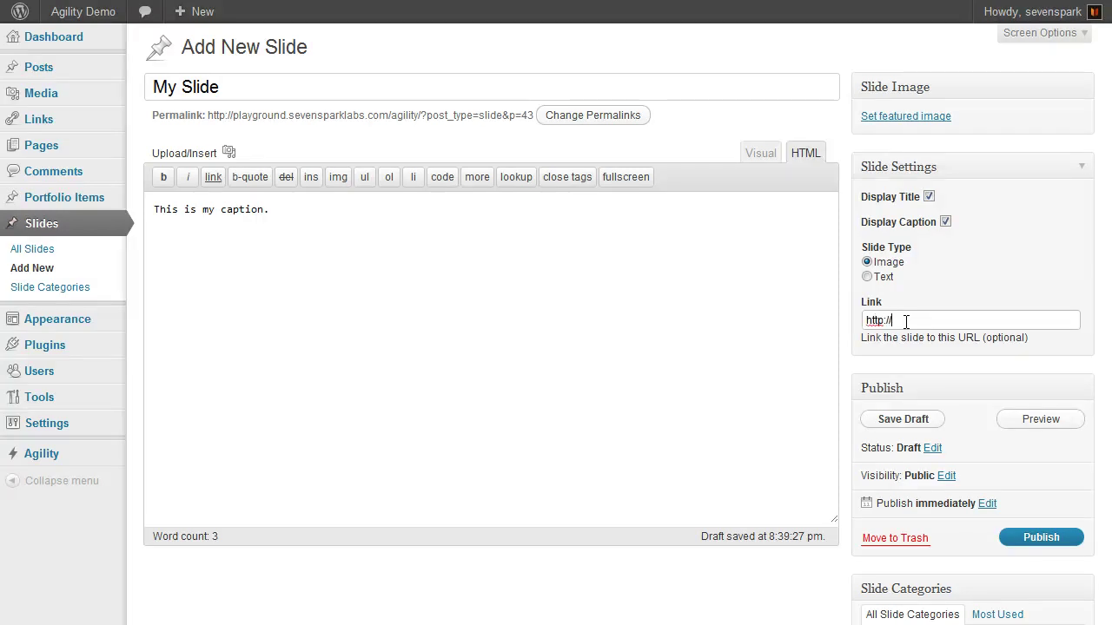
{"action": "type", "text": "themefore"}
{"action": "type", "text": "st.net"}
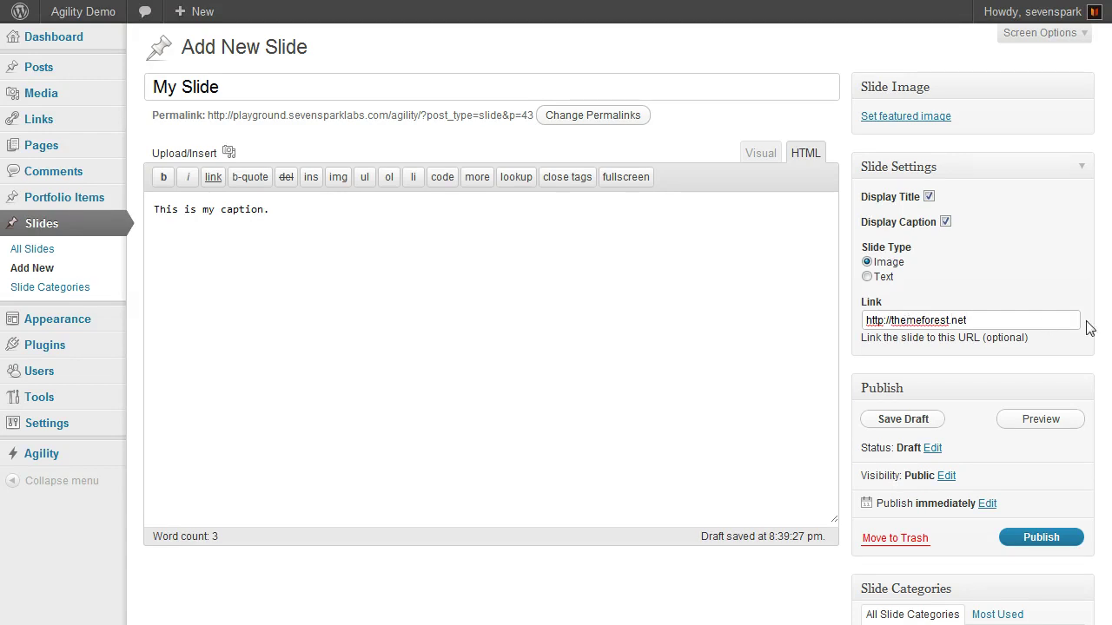
Step: Upload beautiful_design_940.jpg and set it as My Slide's featured image
{"action": "left_click", "coordinate": [880, 120]}
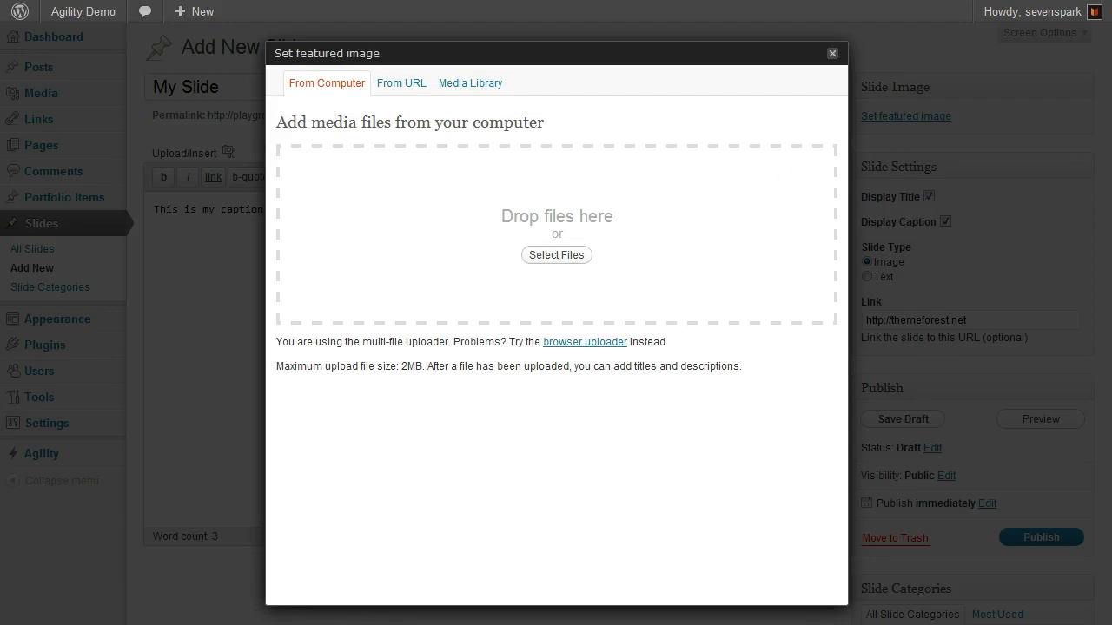
{"action": "left_click", "coordinate": [173, 504]}
{"action": "mouse_move", "coordinate": [162, 508]}
{"action": "left_mouse_down"}
{"action": "mouse_move", "coordinate": [295, 430]}
{"action": "mouse_move", "coordinate": [469, 280]}
{"action": "left_mouse_up"}
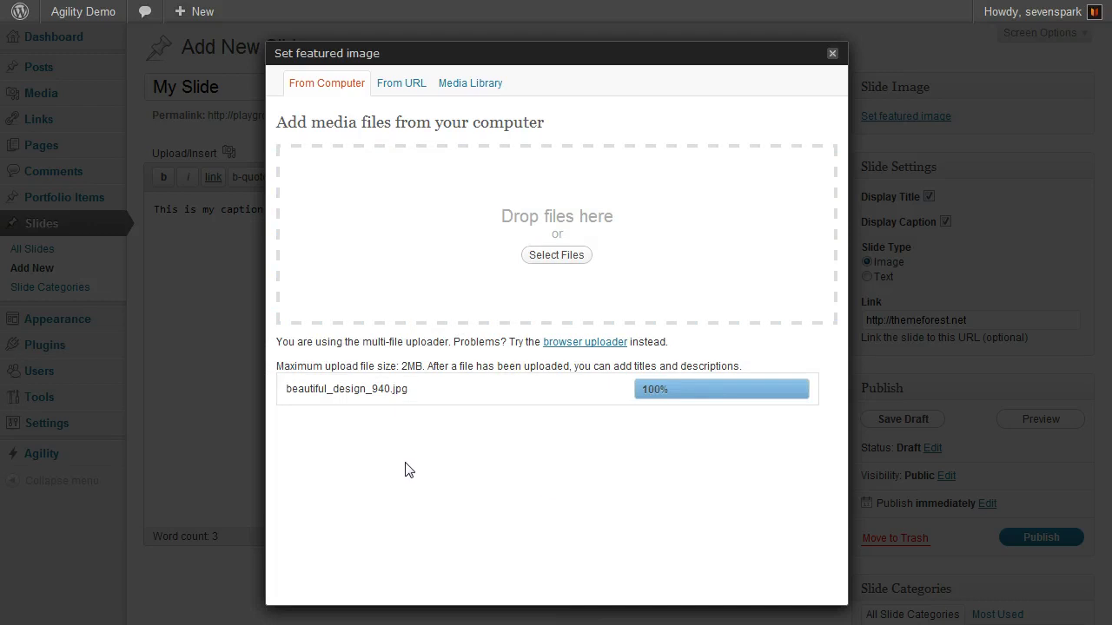
{"action": "scroll", "coordinate": [601, 456], "scroll_direction": "down", "scroll_amount": 2}
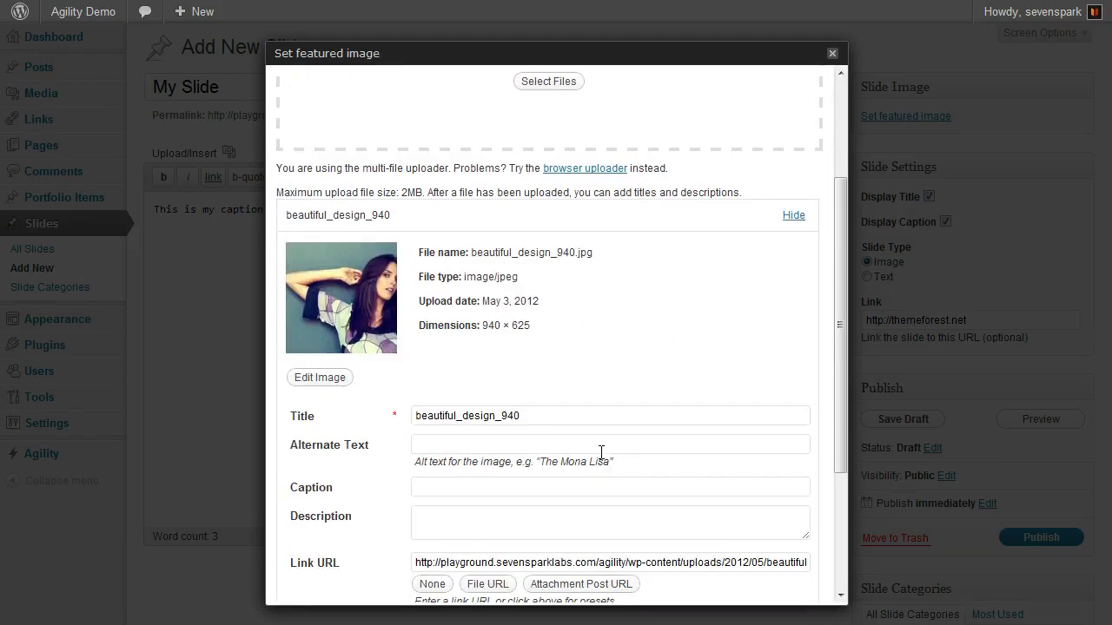
{"action": "scroll", "coordinate": [601, 453], "scroll_direction": "down", "scroll_amount": 2}
{"action": "scroll", "coordinate": [603, 470], "scroll_direction": "down", "scroll_amount": 2}
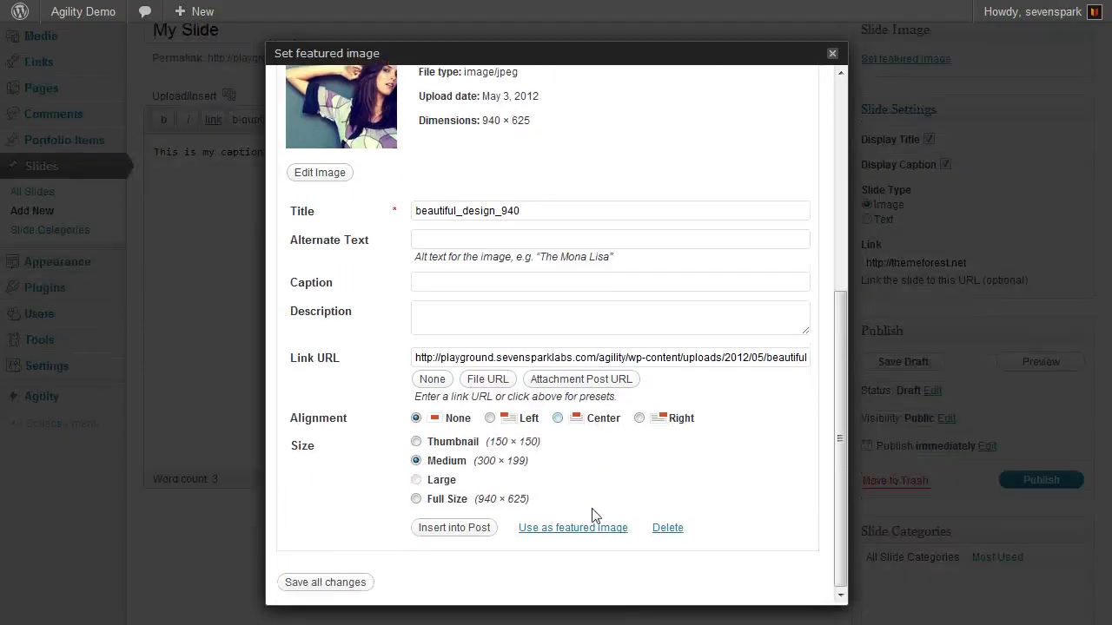
{"action": "left_click", "coordinate": [546, 529]}
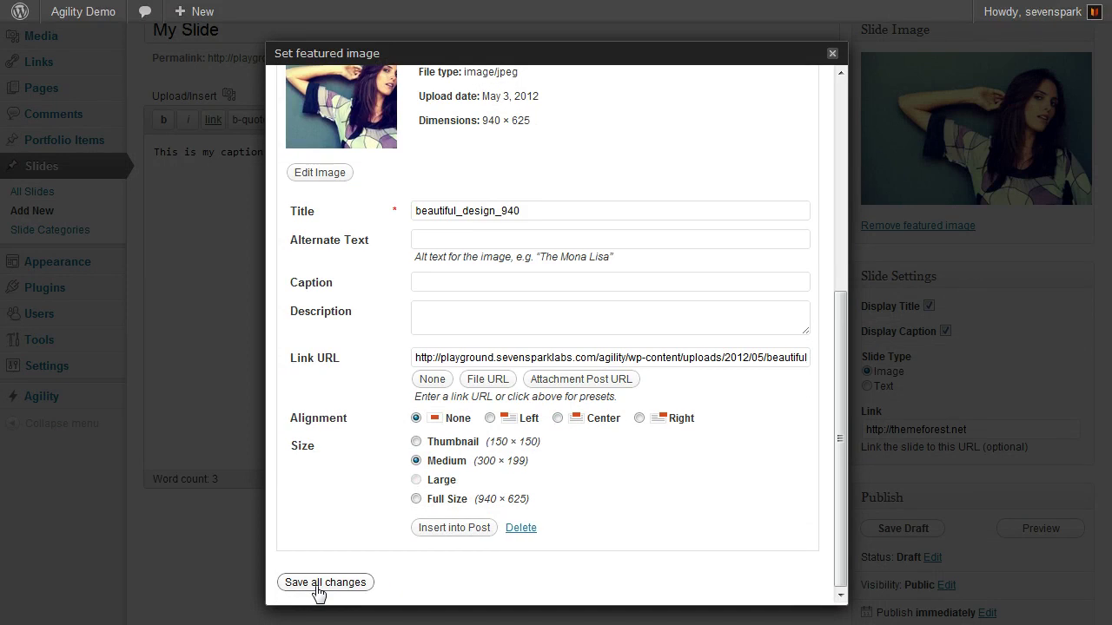
{"action": "left_click", "coordinate": [318, 587]}
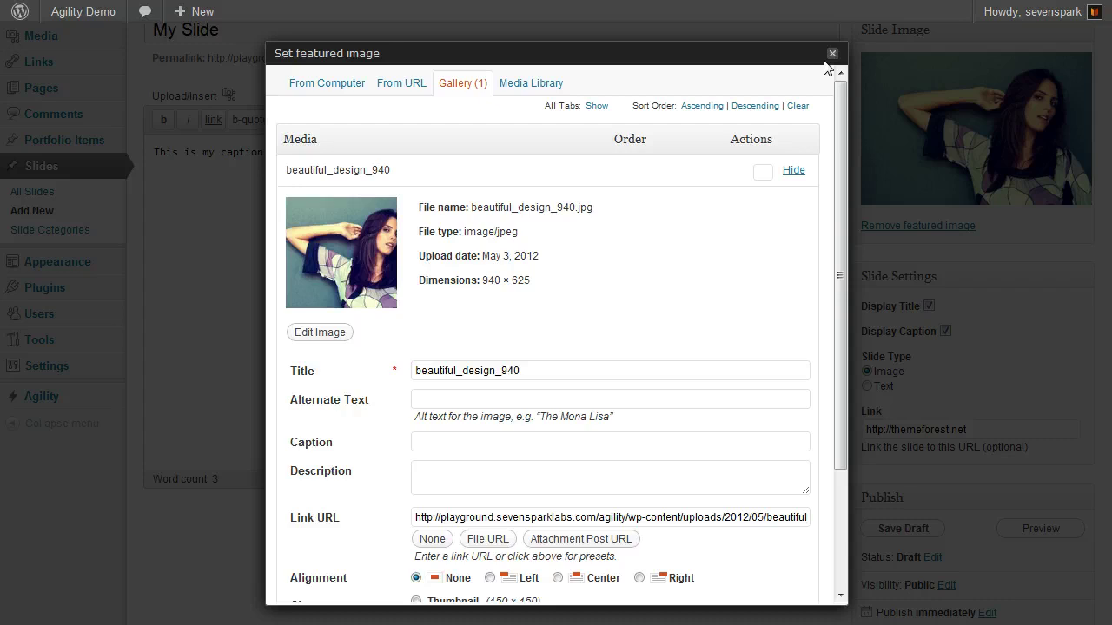
{"action": "left_click", "coordinate": [832, 53]}
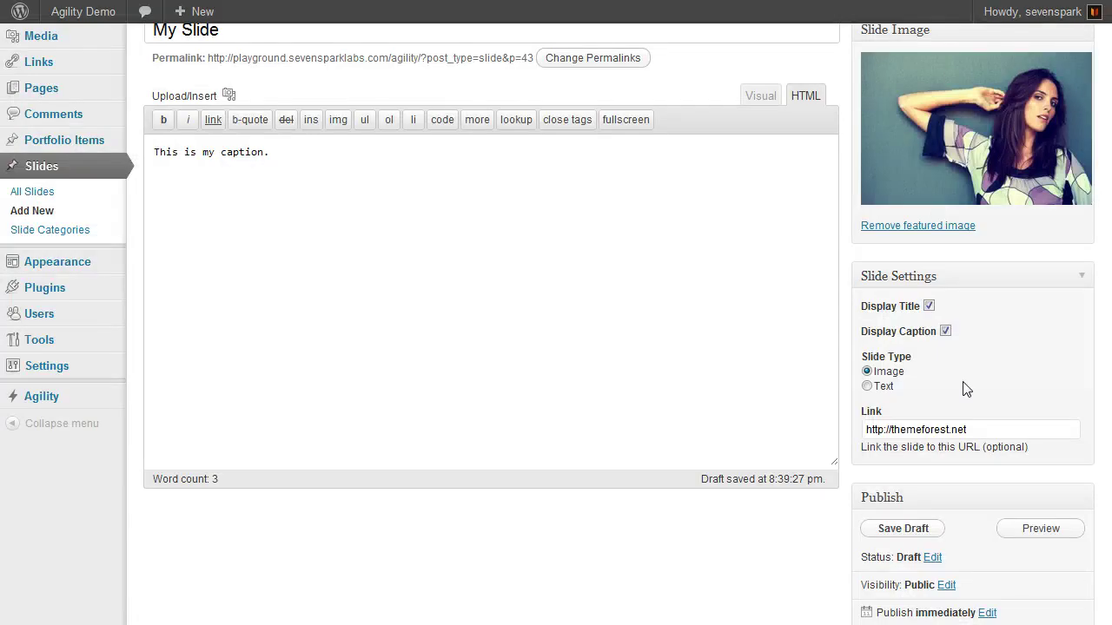
Step: Create the slide category 'Main Slider Category' and assign it to My Slide
{"action": "scroll", "coordinate": [967, 388], "scroll_direction": "down", "scroll_amount": 5}
{"action": "scroll", "coordinate": [802, 388], "scroll_direction": "down", "scroll_amount": 4}
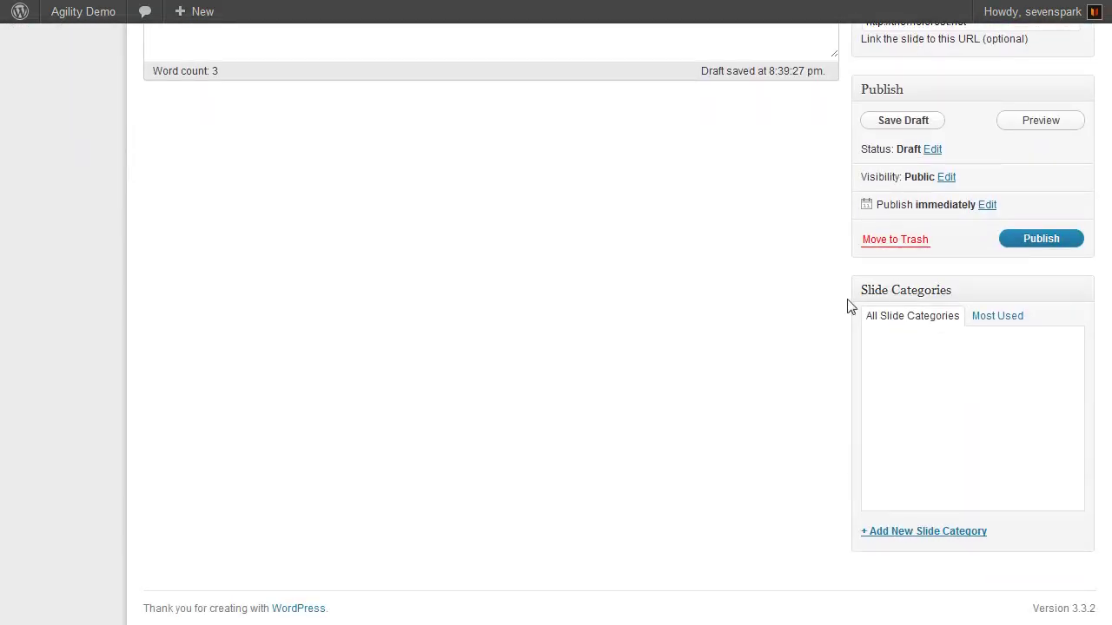
{"action": "left_click", "coordinate": [876, 538]}
{"action": "scroll", "coordinate": [921, 521], "scroll_direction": "down", "scroll_amount": 1}
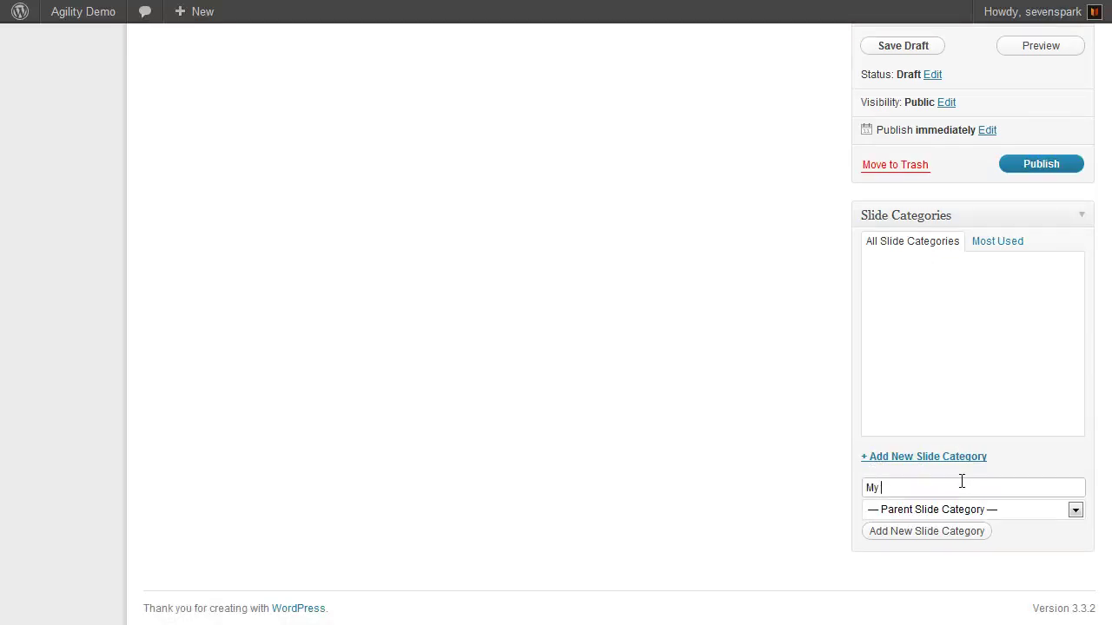
{"action": "key", "text": "BackSpace"}
{"action": "type", "text": "Main Sli"}
{"action": "type", "text": "der Categor"}
{"action": "left_click", "coordinate": [908, 528]}
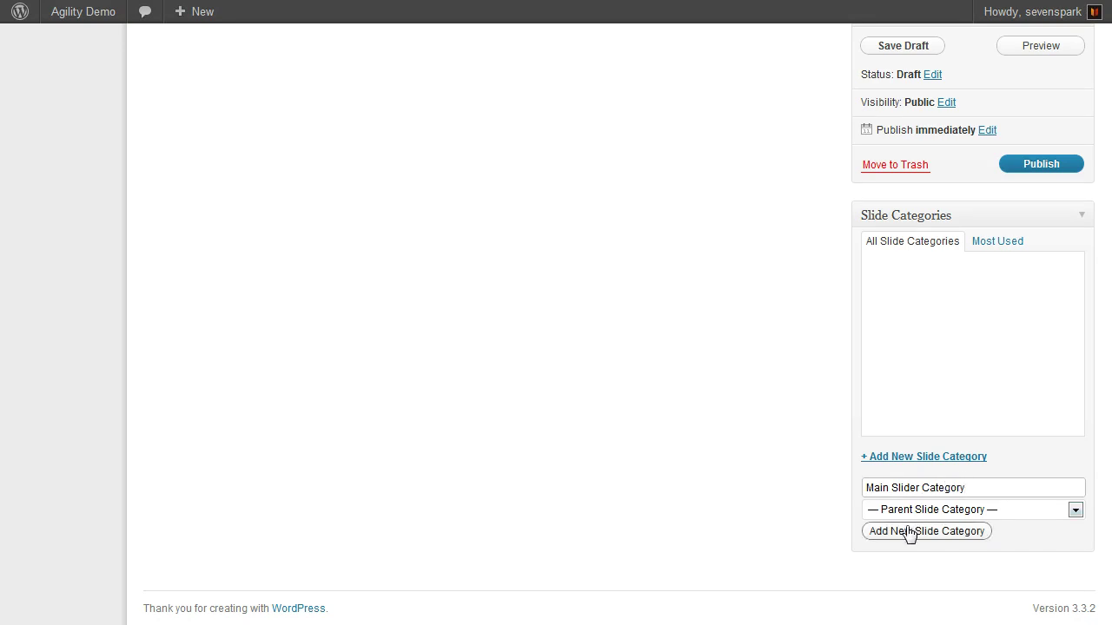
Step: Publish My Slide
{"action": "scroll", "coordinate": [742, 459], "scroll_direction": "up", "scroll_amount": 4}
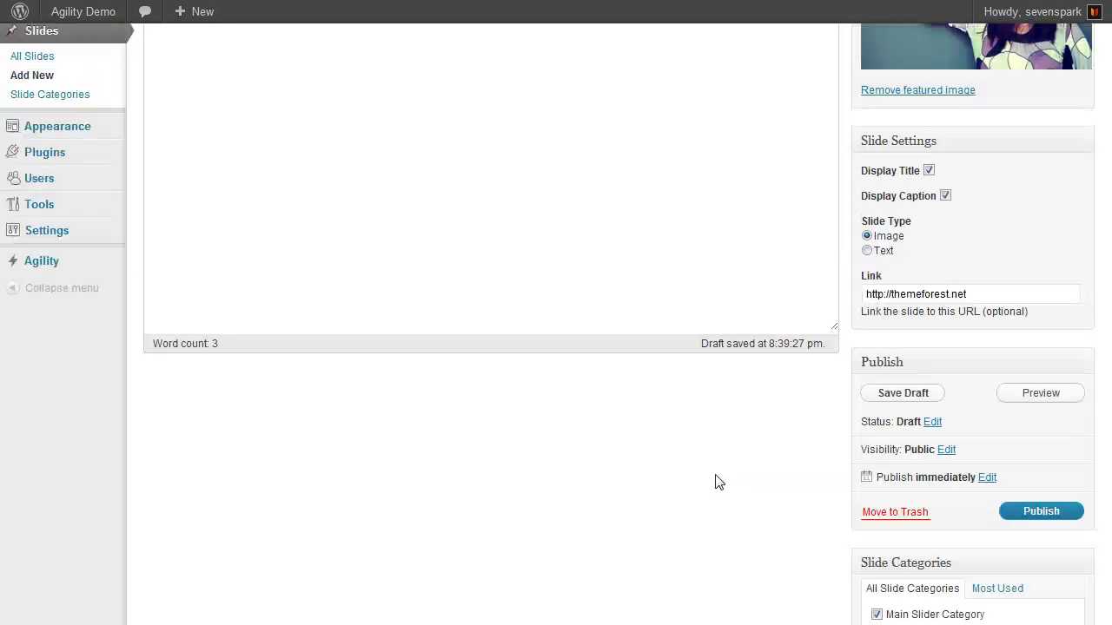
{"action": "scroll", "coordinate": [718, 479], "scroll_direction": "down", "scroll_amount": 1}
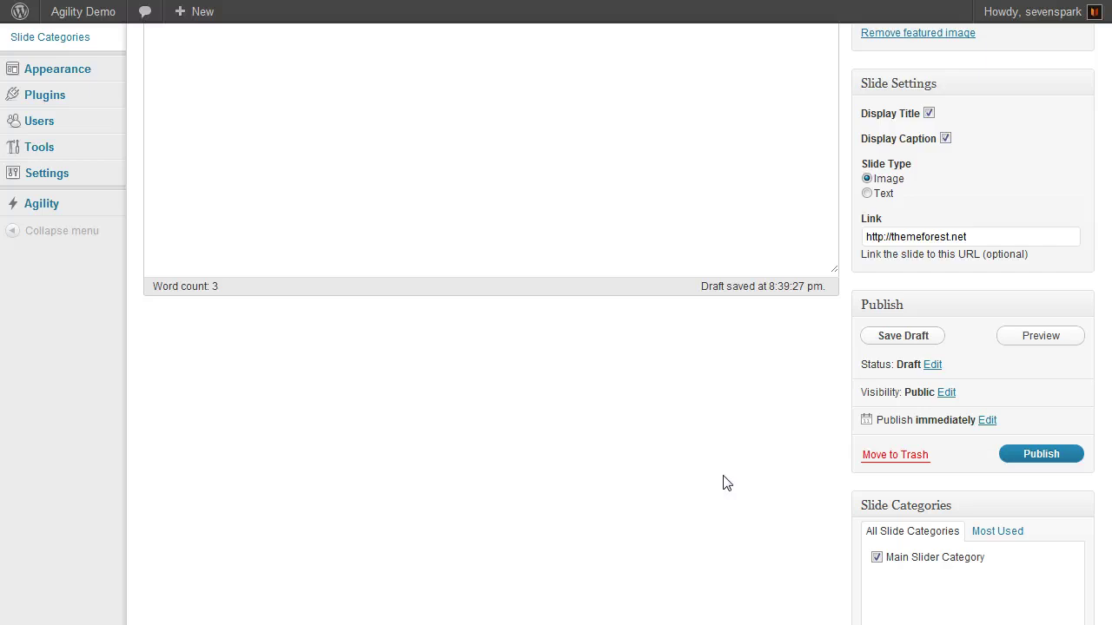
{"action": "mouse_move", "coordinate": [973, 562]}
{"action": "scroll", "coordinate": [860, 508], "scroll_direction": "down", "scroll_amount": 3}
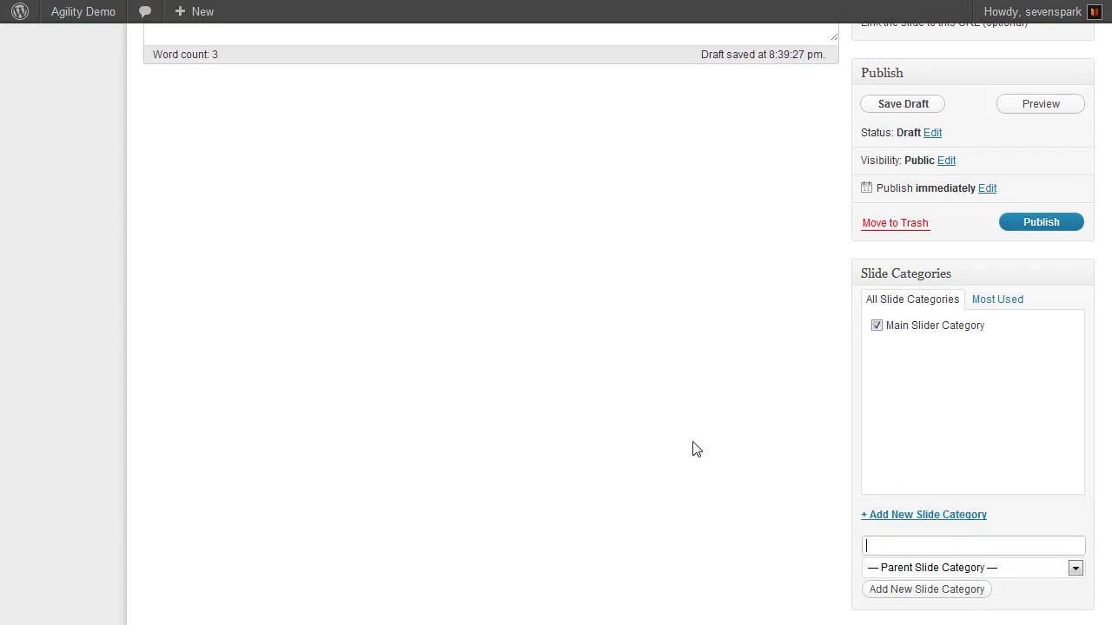
{"action": "scroll", "coordinate": [692, 450], "scroll_direction": "up", "scroll_amount": 6}
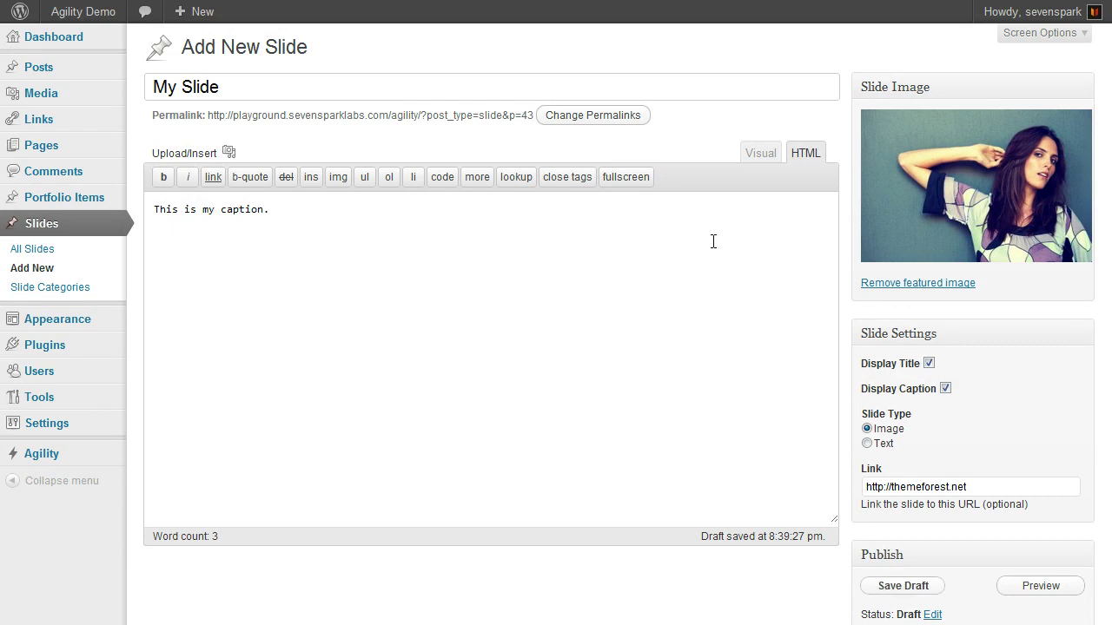
{"action": "scroll", "coordinate": [1045, 408], "scroll_direction": "down", "scroll_amount": 3}
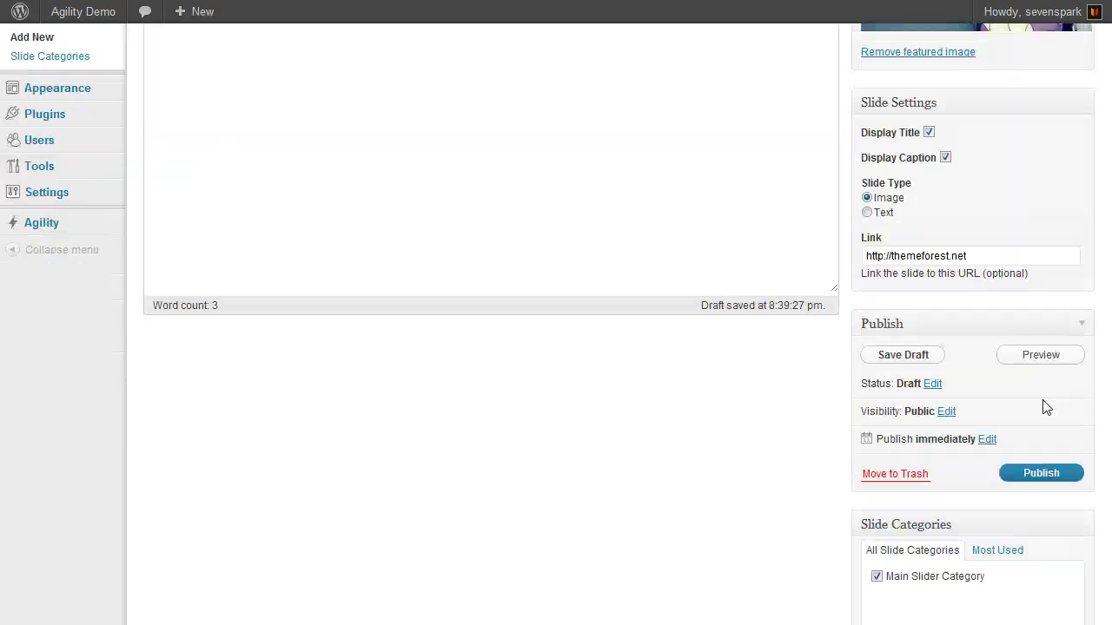
{"action": "left_click", "coordinate": [1042, 480]}
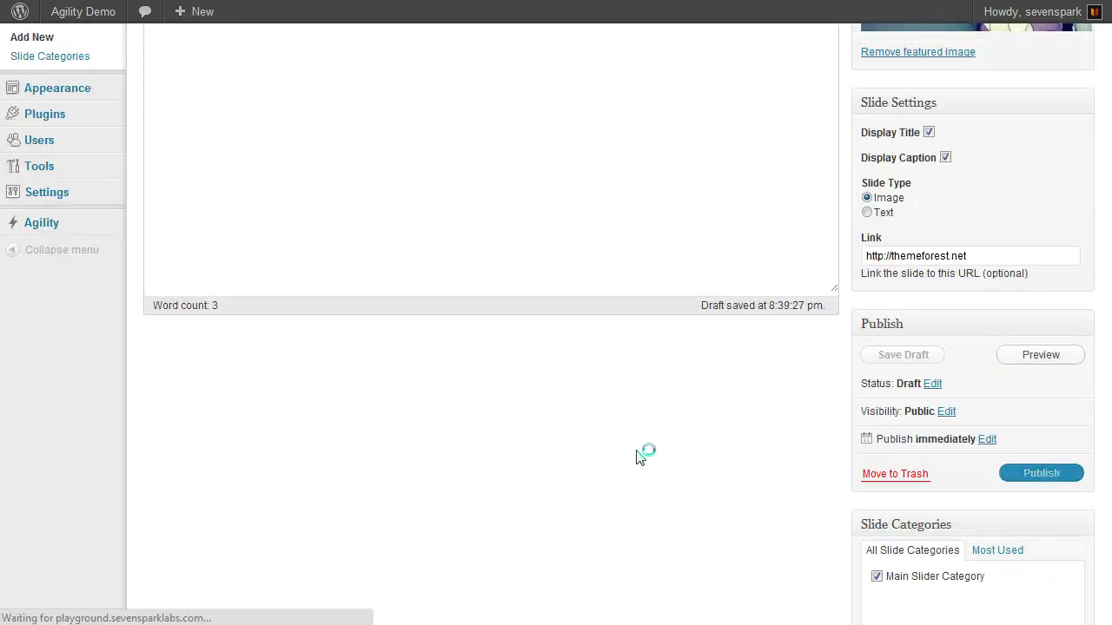
{"action": "scroll", "coordinate": [570, 440], "scroll_direction": "down", "scroll_amount": 2}
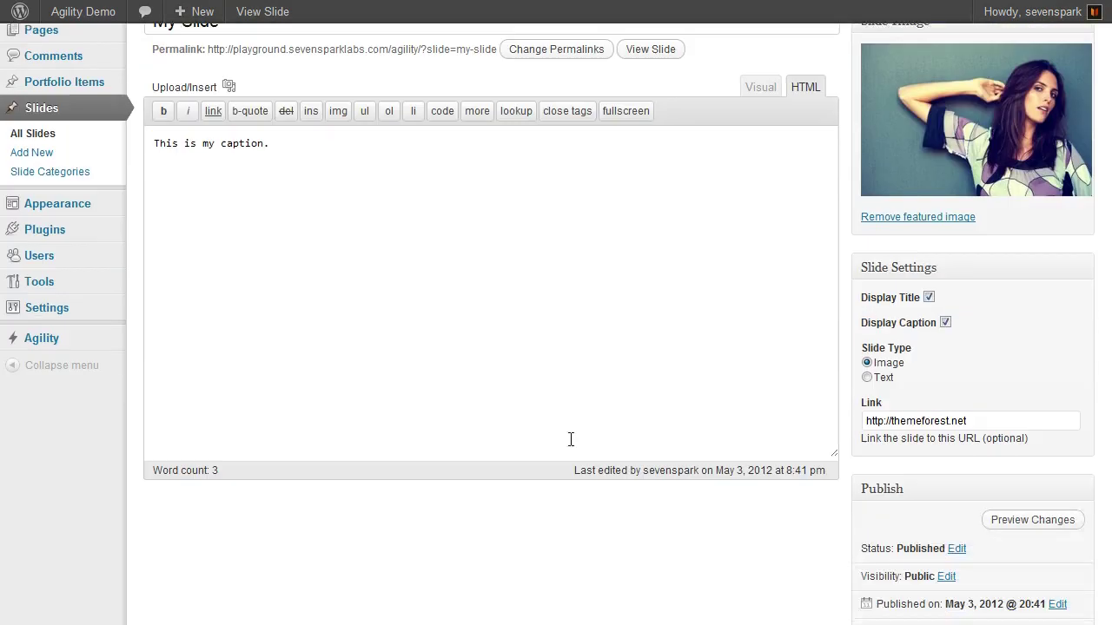
{"action": "scroll", "coordinate": [571, 440], "scroll_direction": "up", "scroll_amount": 2}
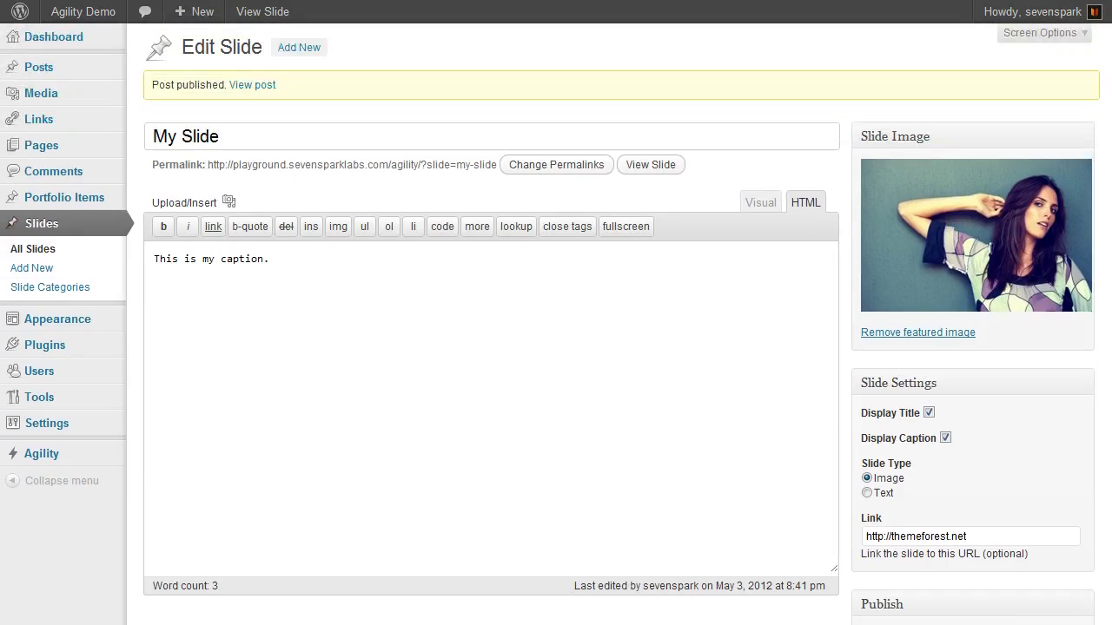
{"action": "key", "text": "alt+Tab"}
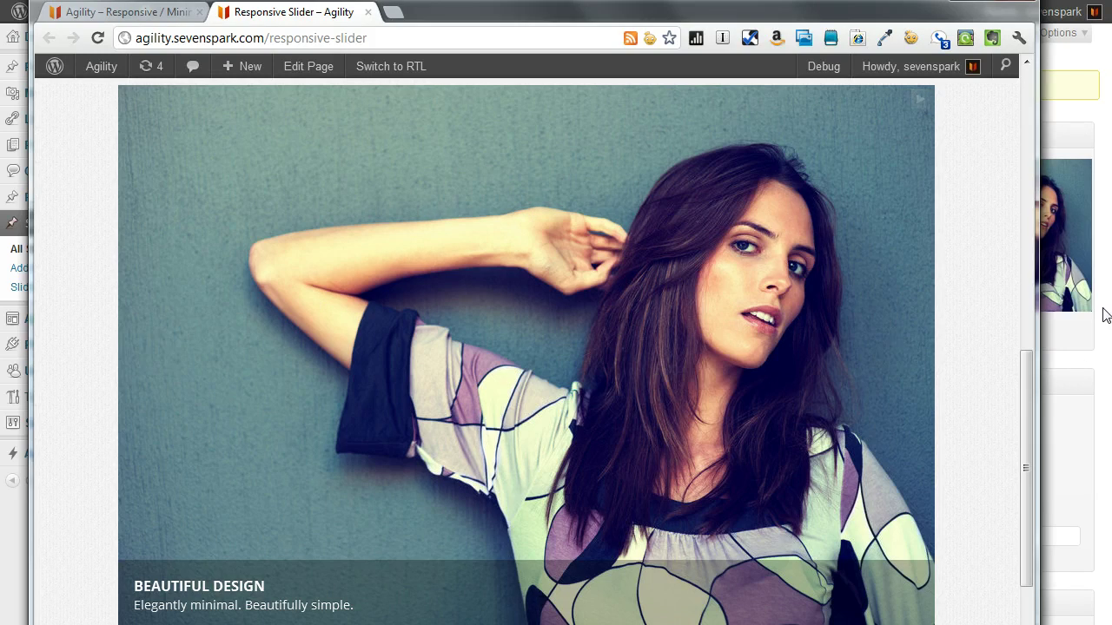
{"action": "key", "text": "alt+Tab"}
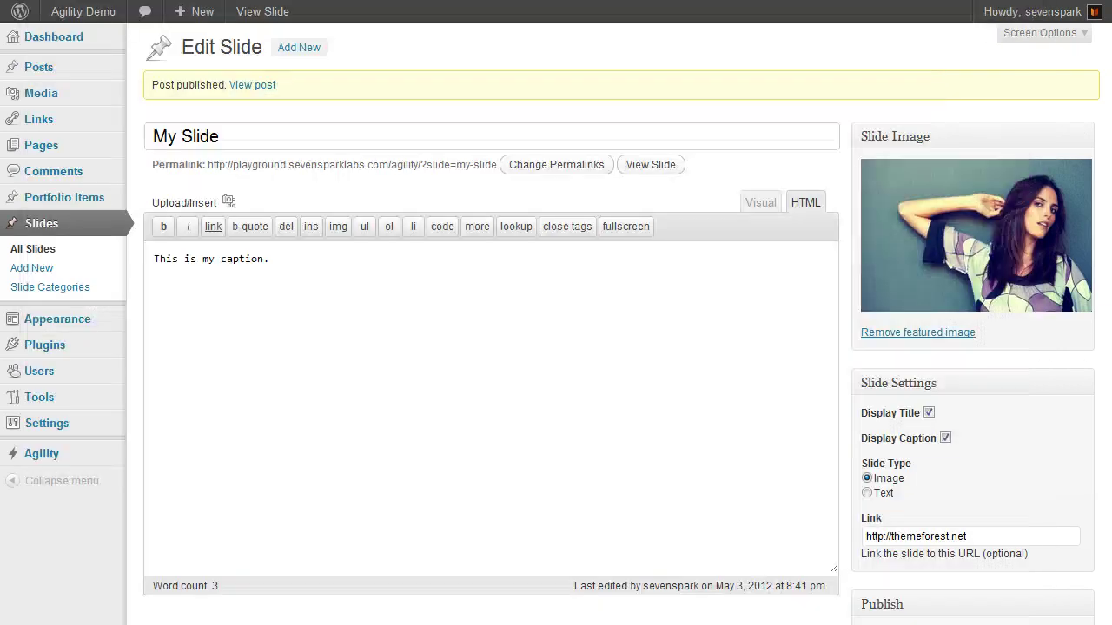
{"action": "triple_click", "coordinate": [985, 537]}
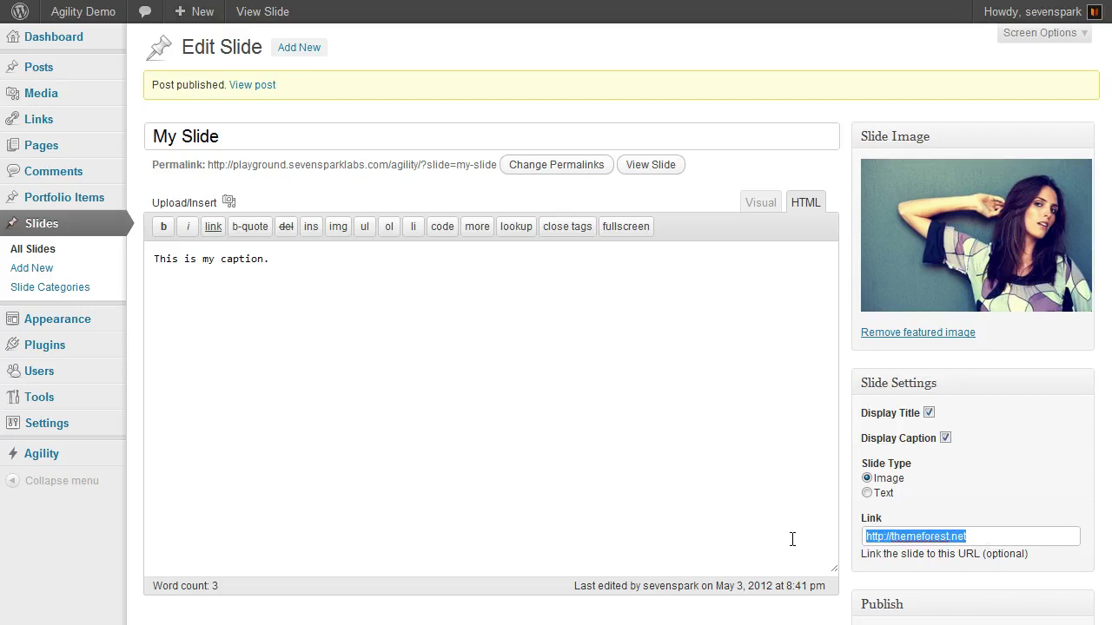
{"action": "left_click", "coordinate": [685, 492]}
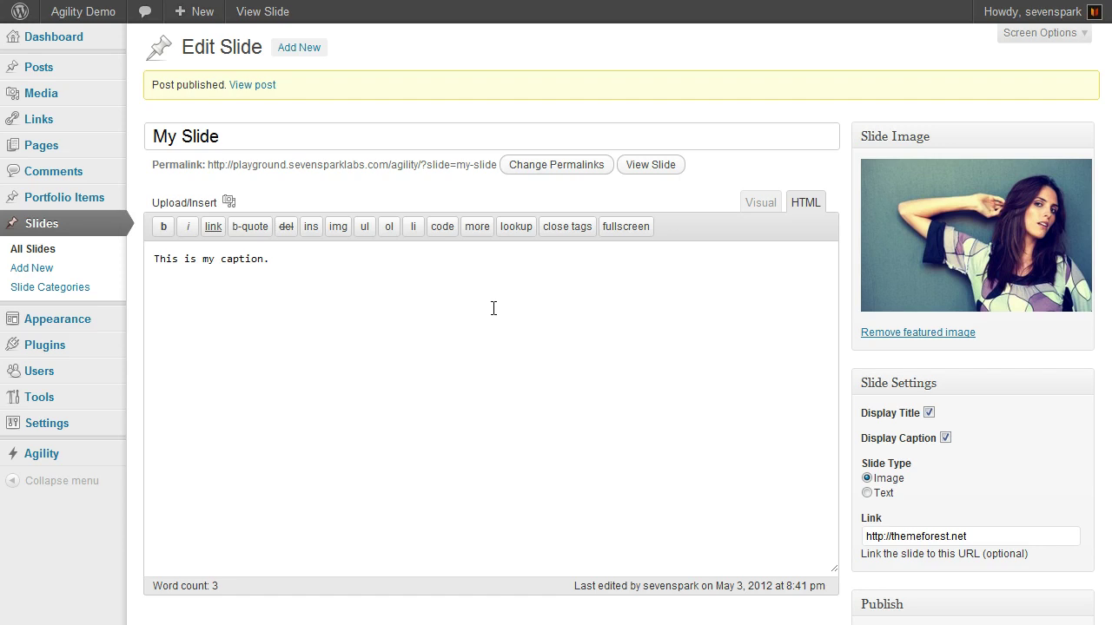
{"action": "scroll", "coordinate": [1043, 528], "scroll_direction": "down", "scroll_amount": 3}
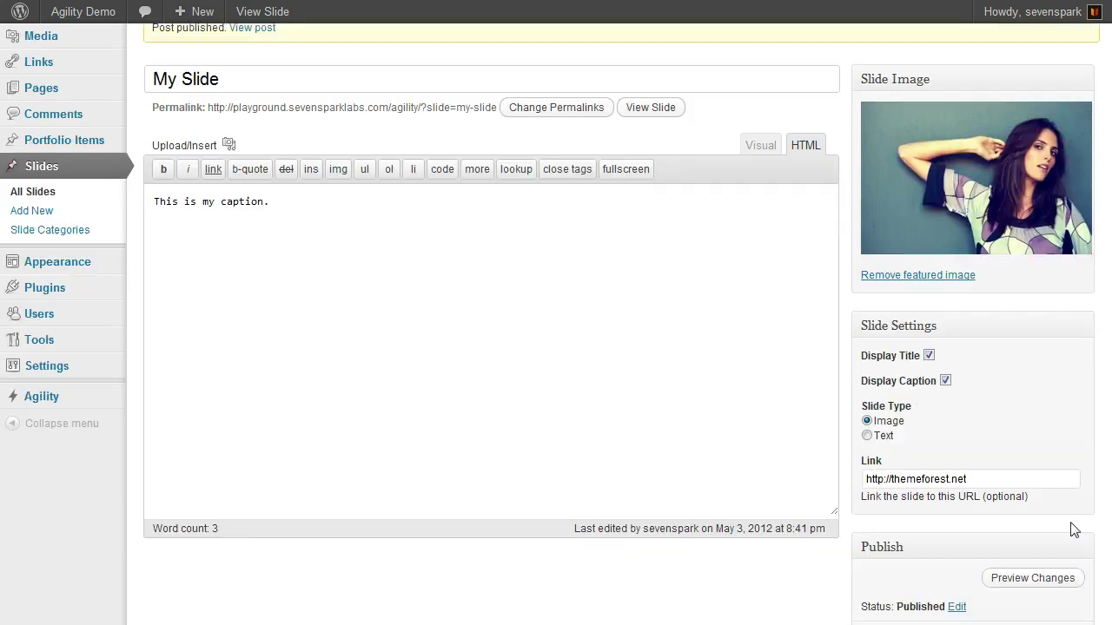